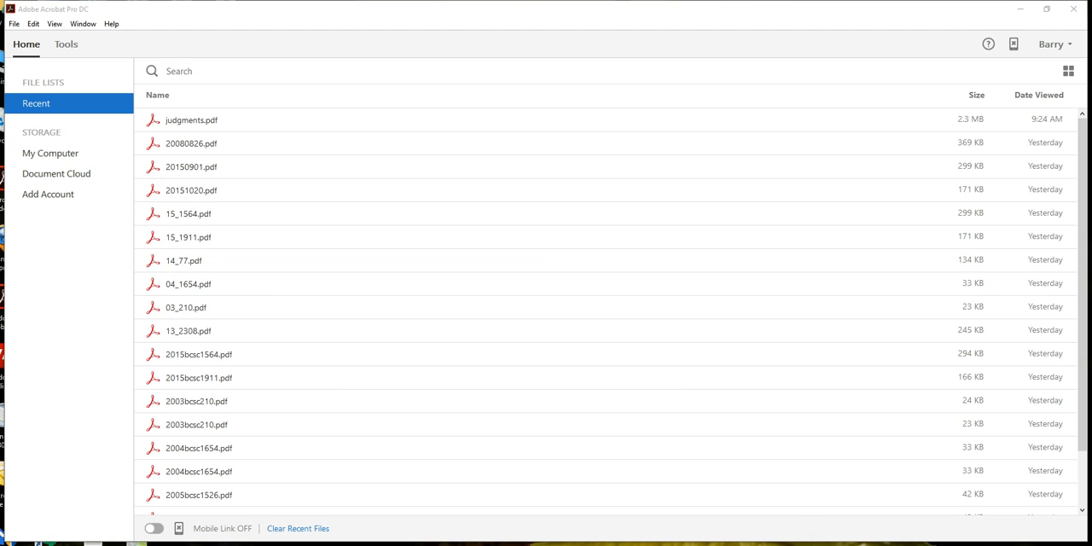
Step: Switch to File Explorer and combine the selected PDFs in the judgements folder into an Acrobat file of type Portfolio
left_click(207, 544)
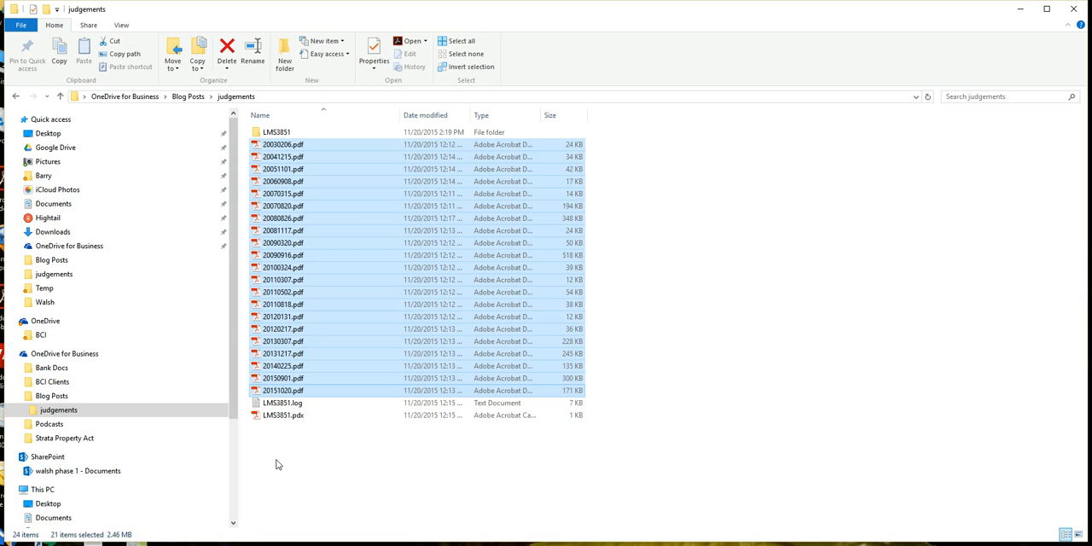
right_click(293, 146)
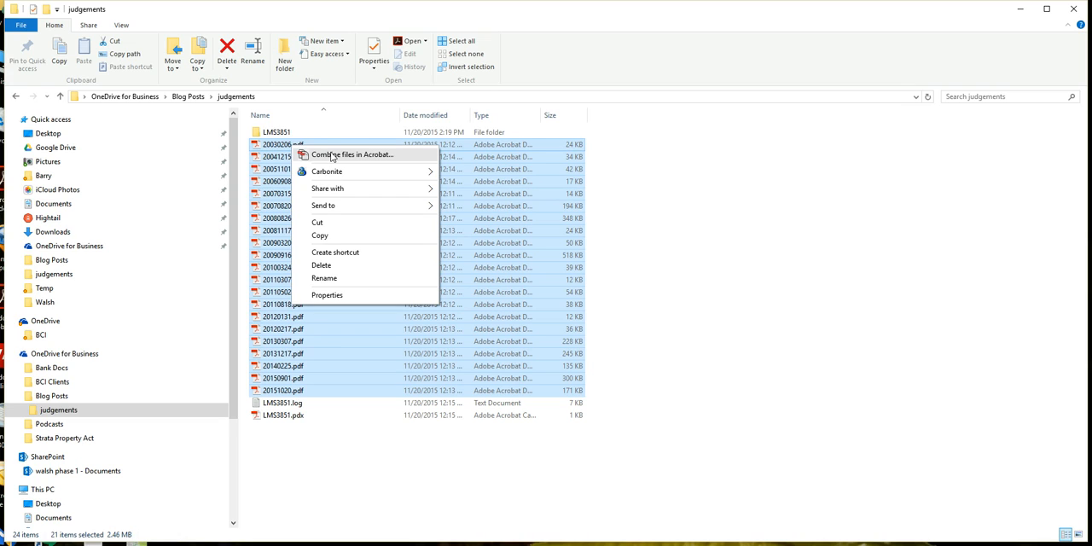
left_click(332, 155)
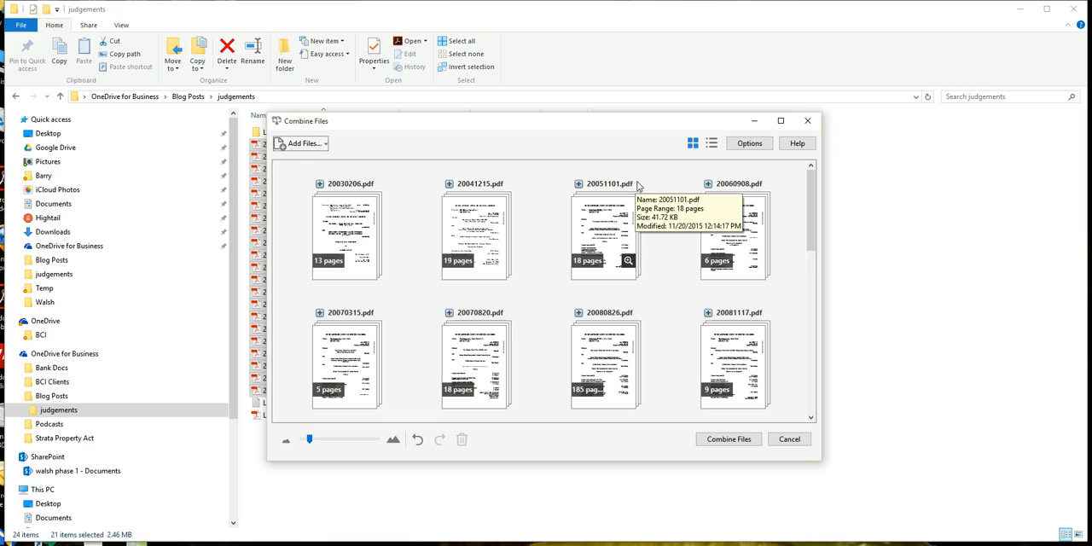
left_click(749, 142)
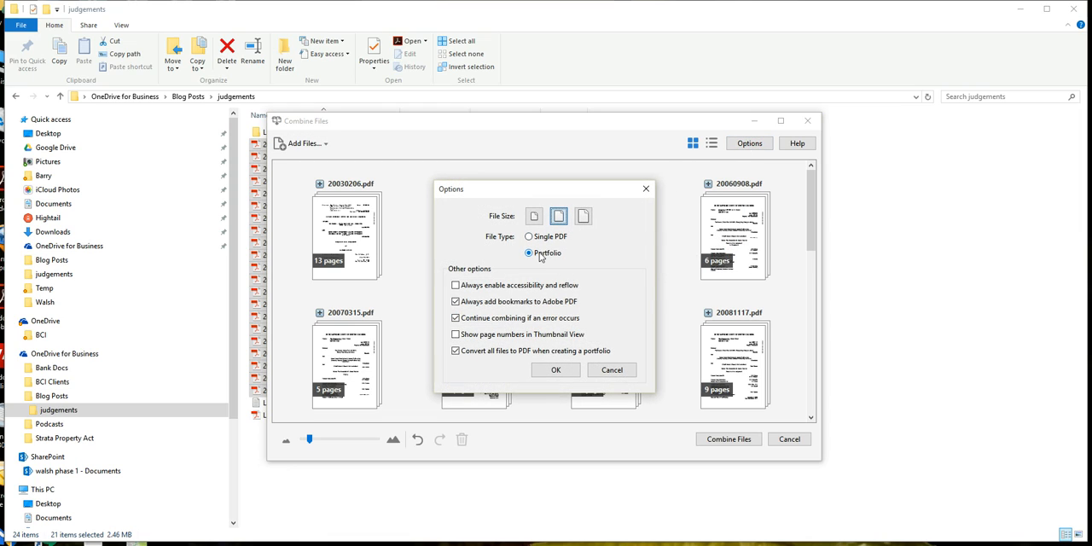
left_click(555, 369)
left_click(727, 439)
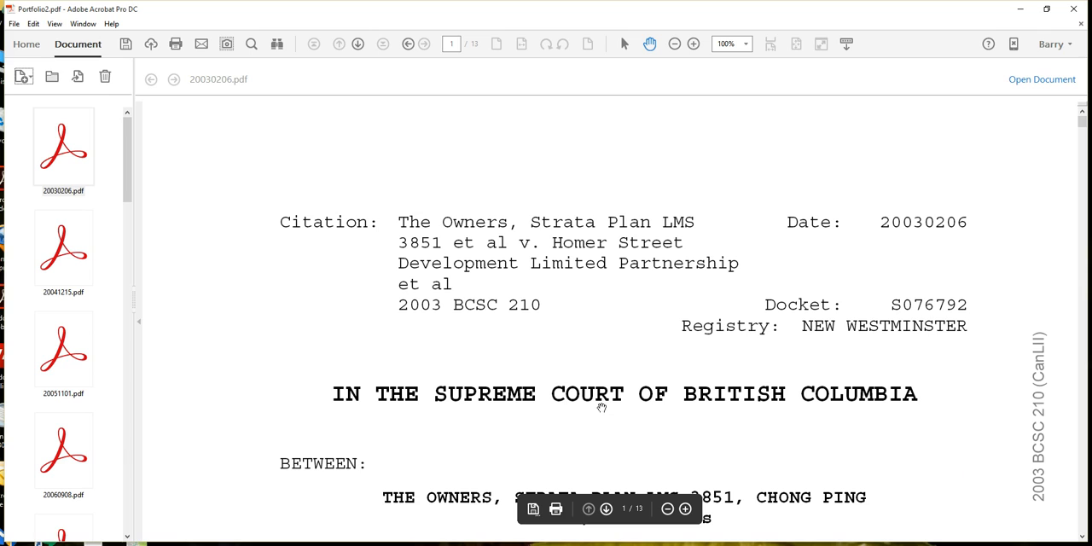
Step: Save the portfolio as judgments.pdf in the Temp folder, replacing the existing file
left_click(13, 23)
left_click(49, 80)
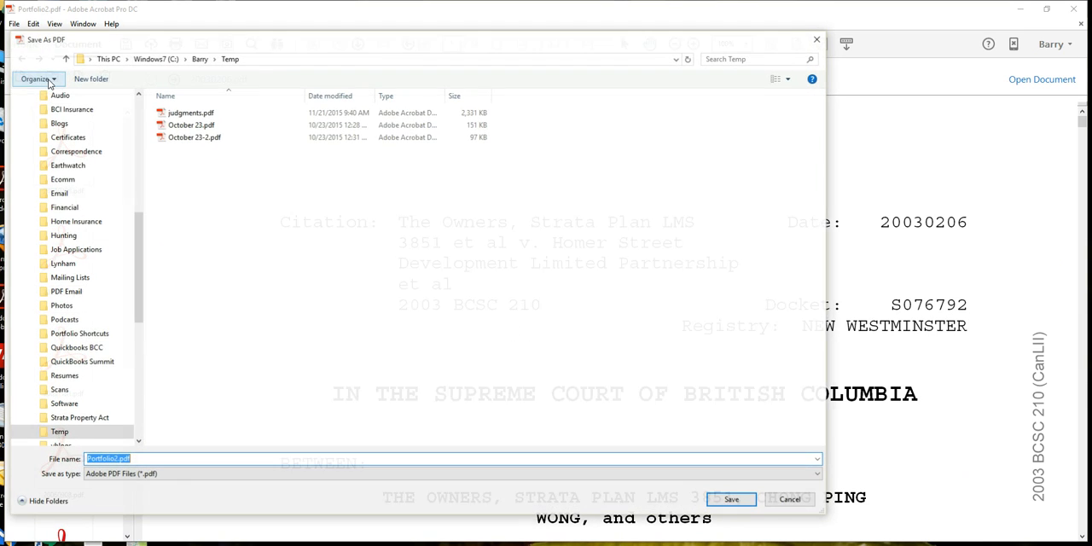
double_click(189, 112)
left_click(523, 340)
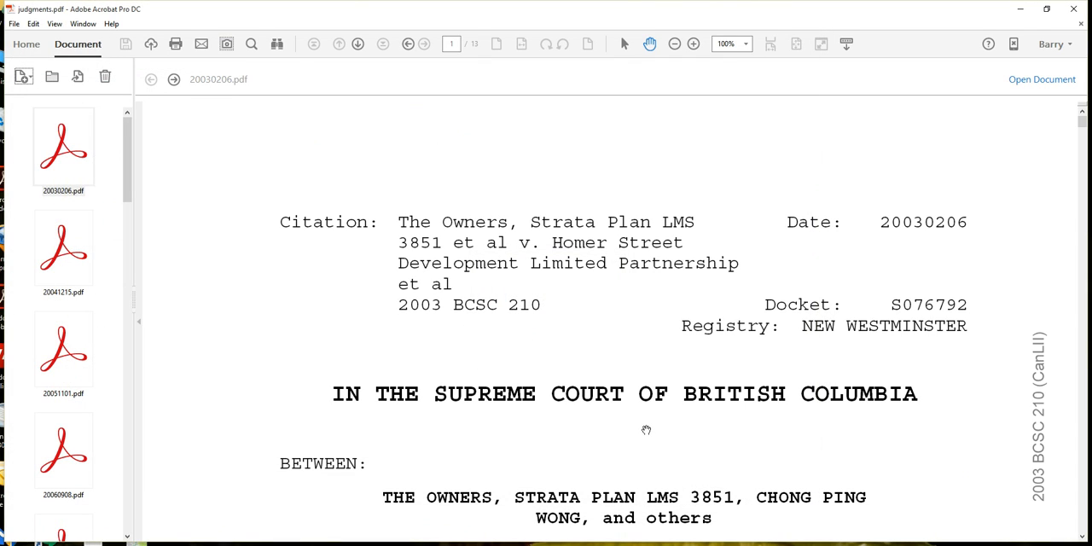
Step: Preview the portfolio's first three judgments, then open 20051101.pdf in its own window and close it again
left_click(68, 149)
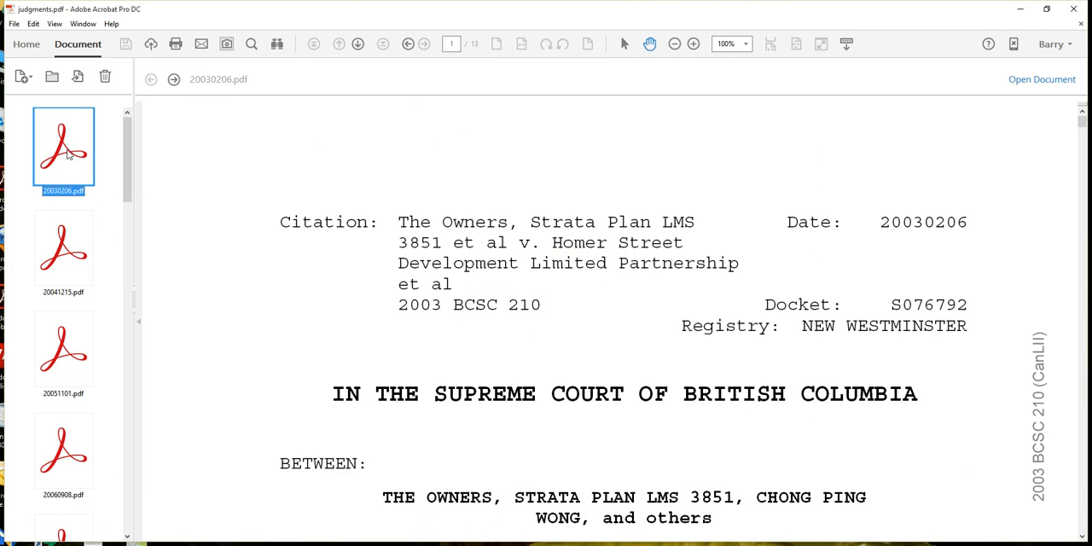
left_click(65, 239)
left_click(62, 333)
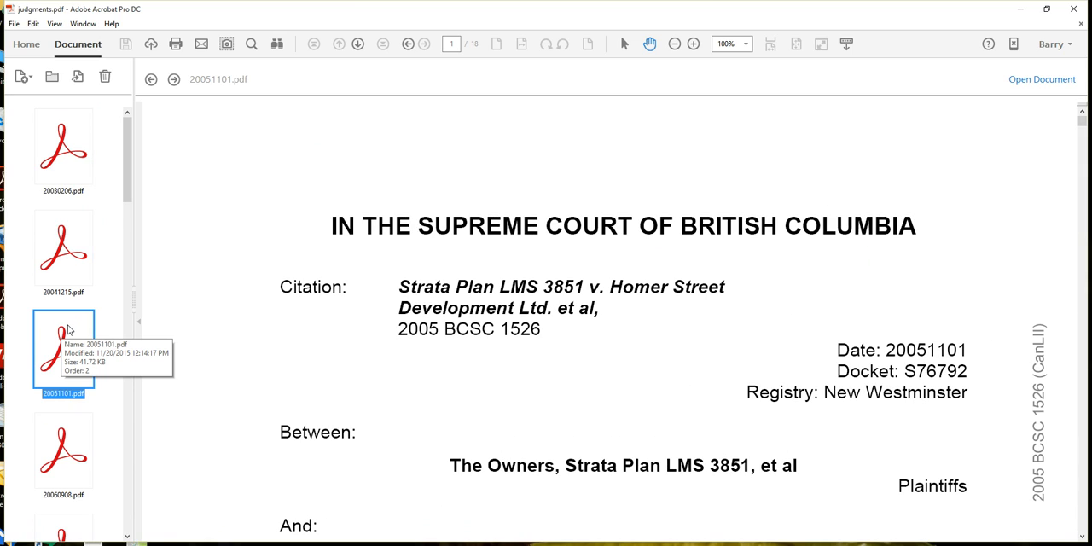
double_click(69, 330)
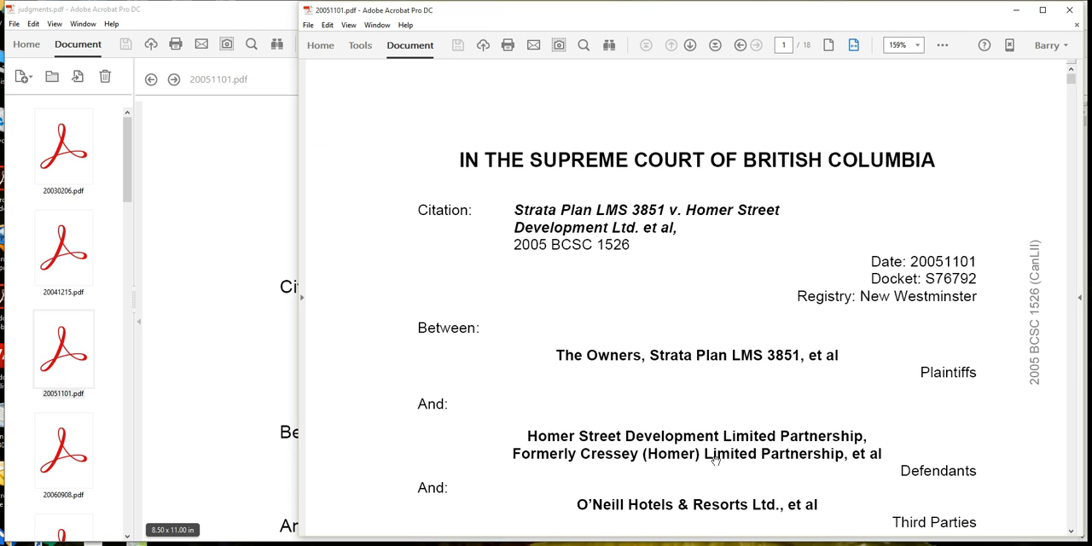
left_click(1077, 24)
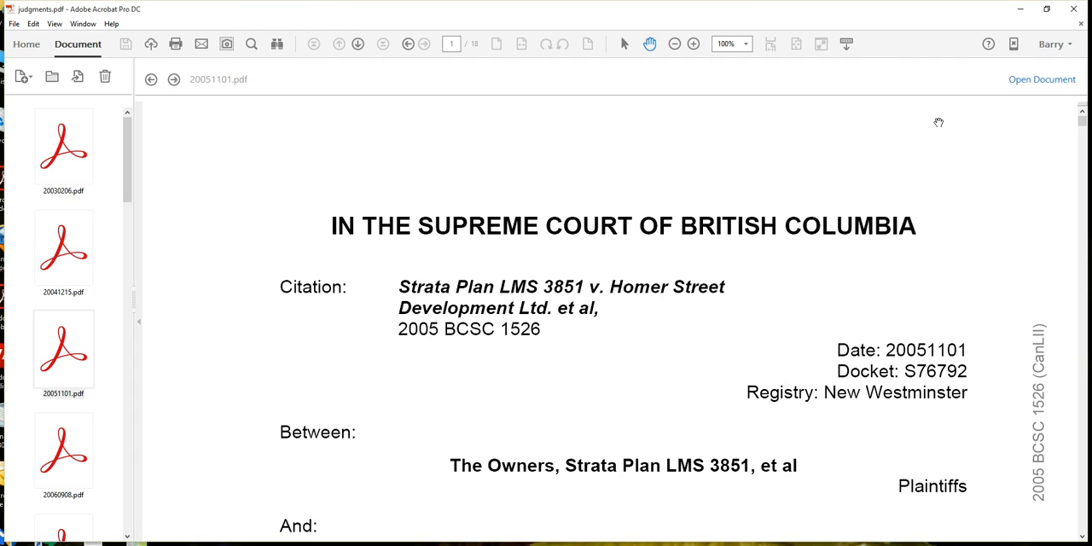
Step: Search the portfolio for "homer", expand the hits in 20080826.pdf and 20100324.pdf, and close the search
key("ctrl+f")
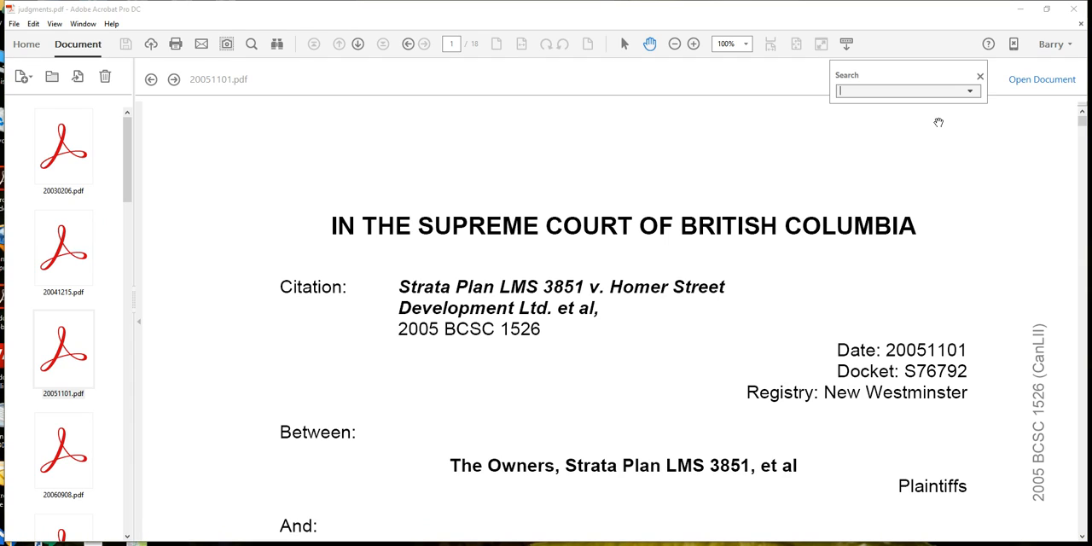
type("homer")
key("Return")
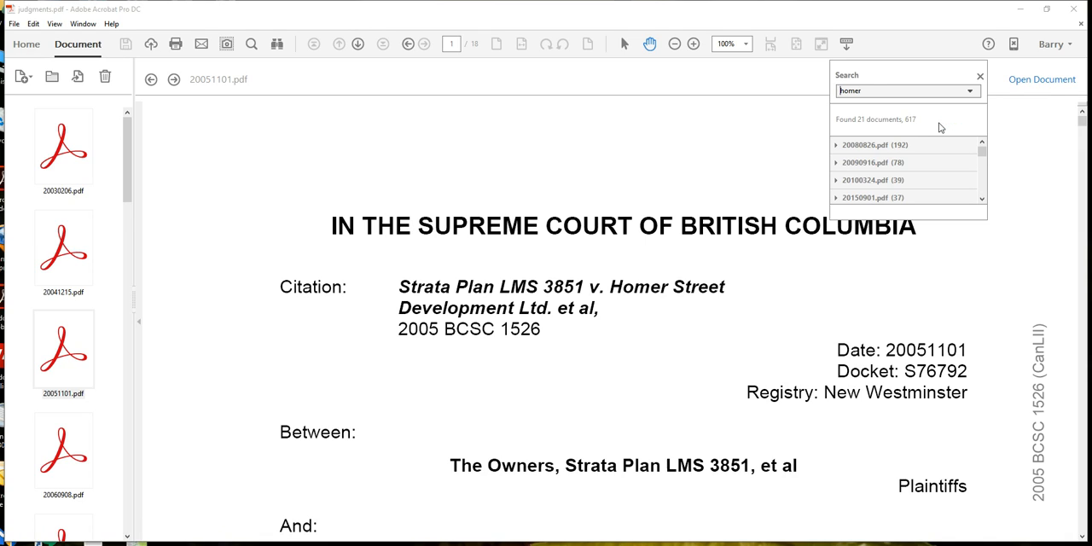
left_click(836, 147)
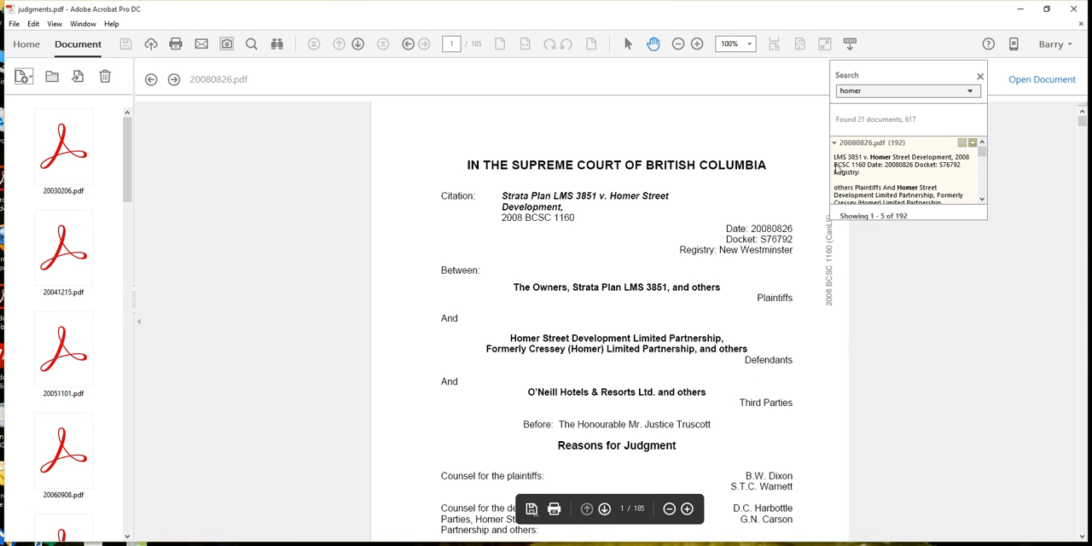
left_click(982, 199)
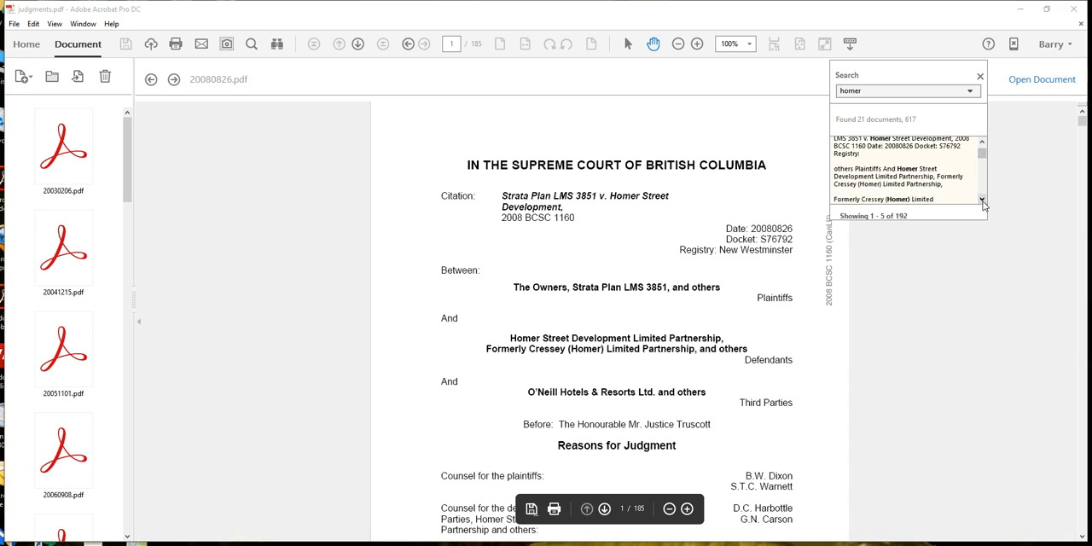
left_click(982, 200)
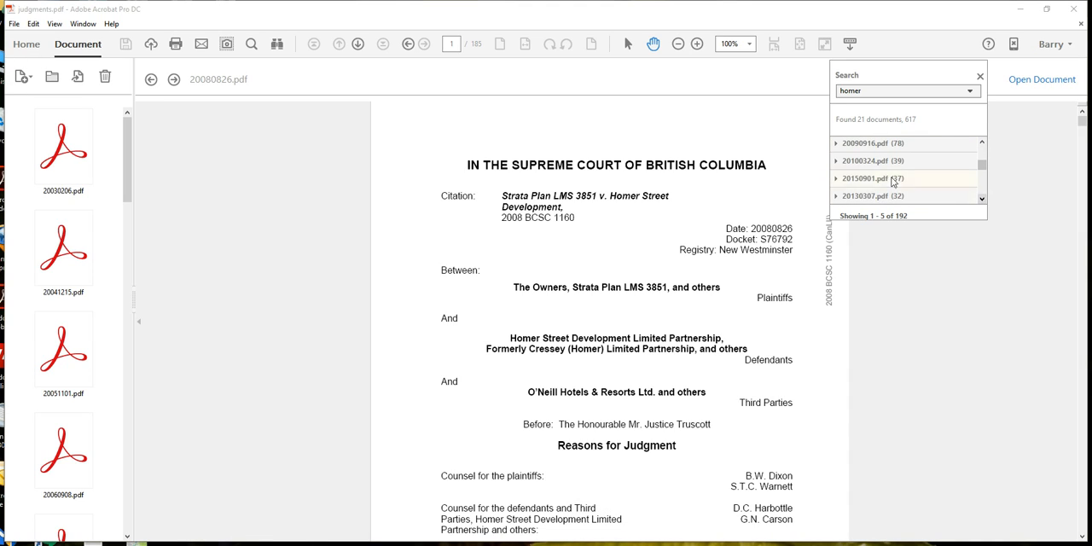
left_click(837, 161)
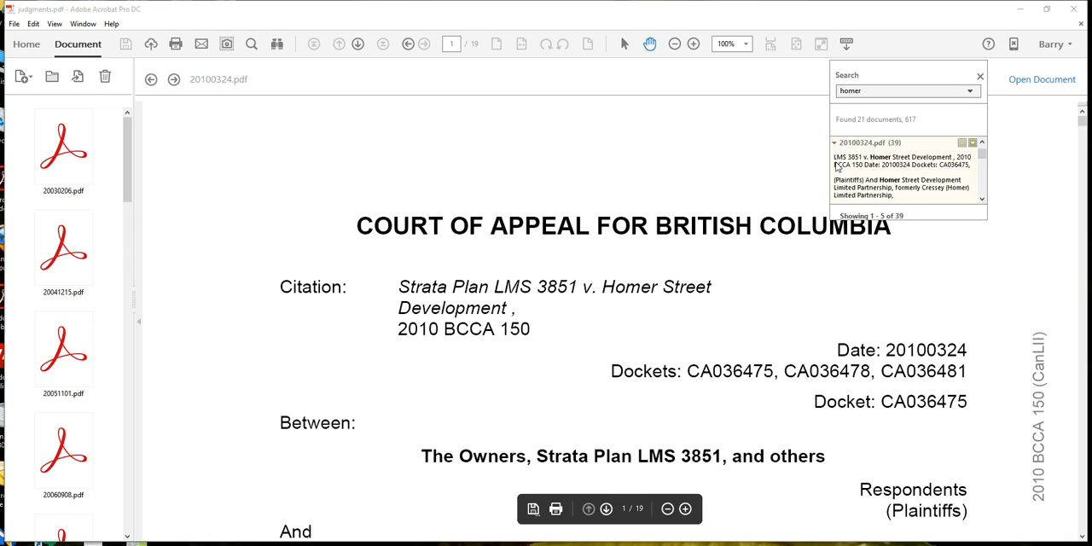
left_click(980, 77)
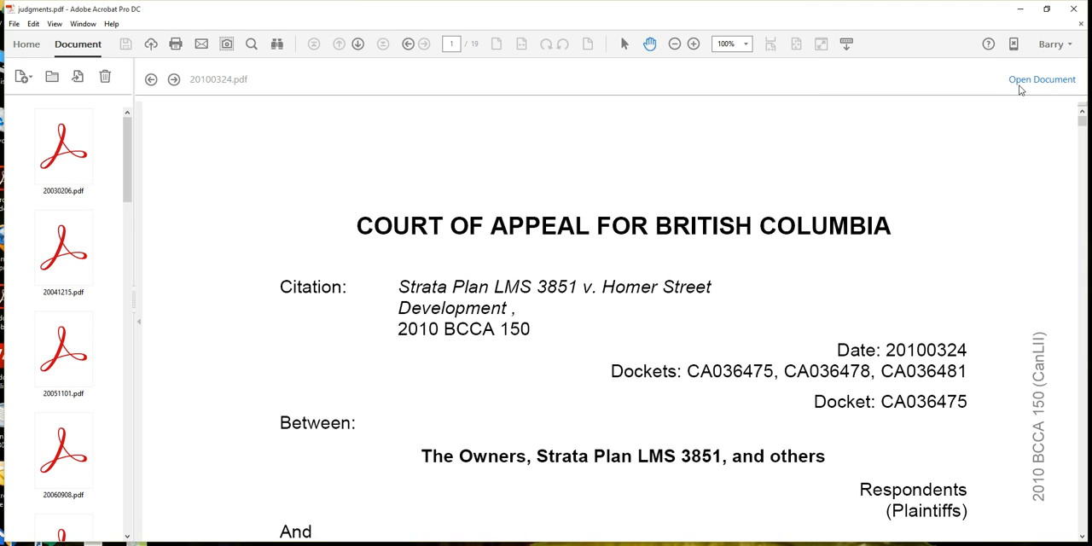
Step: Open 20100324.pdf in its own window, then move and resize it so the portfolio's file list stays uncovered
left_click(1022, 81)
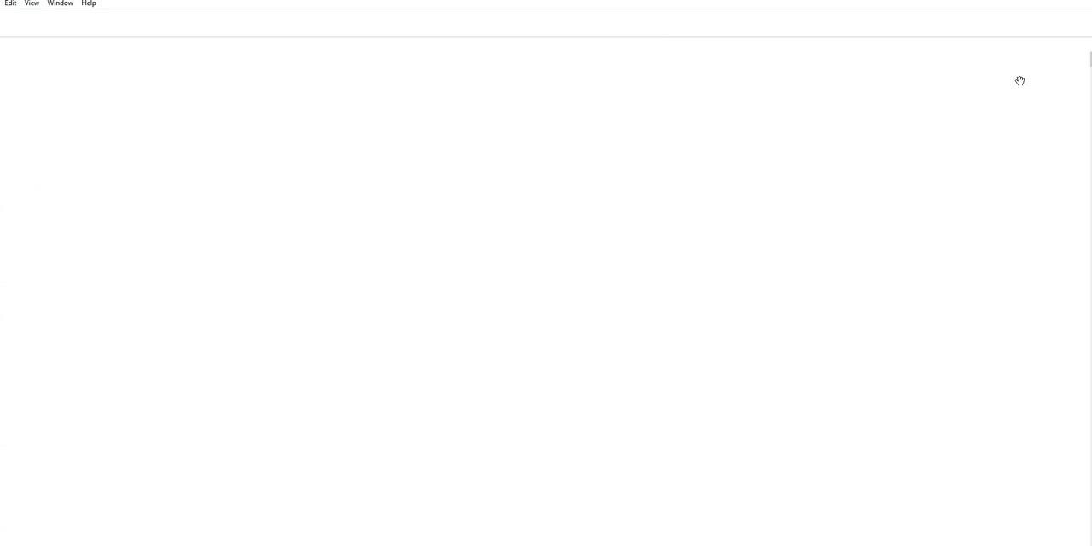
left_click(1067, 2)
left_click_drag(702, 85, 846, 21)
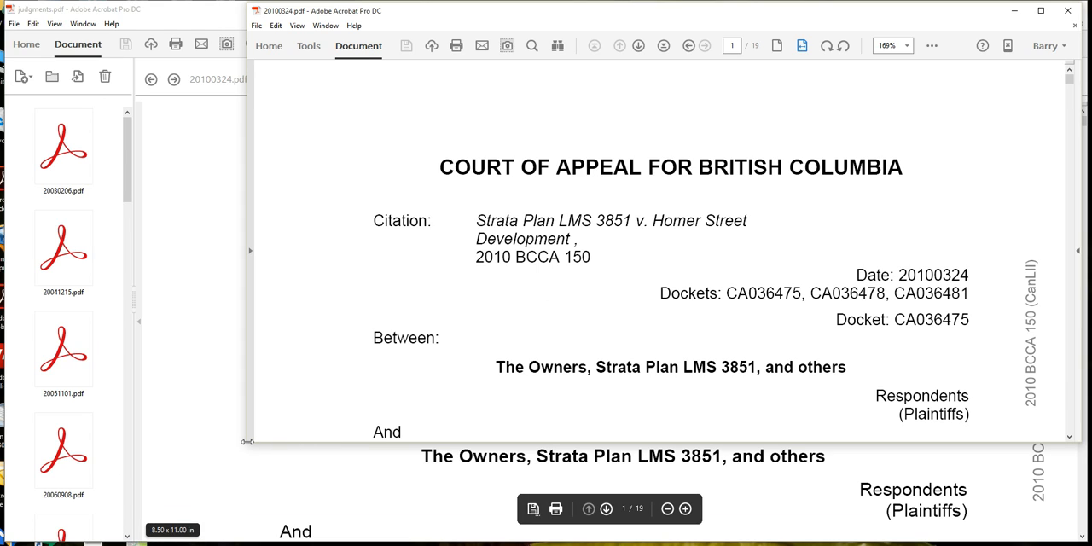
left_click_drag(247, 444, 299, 539)
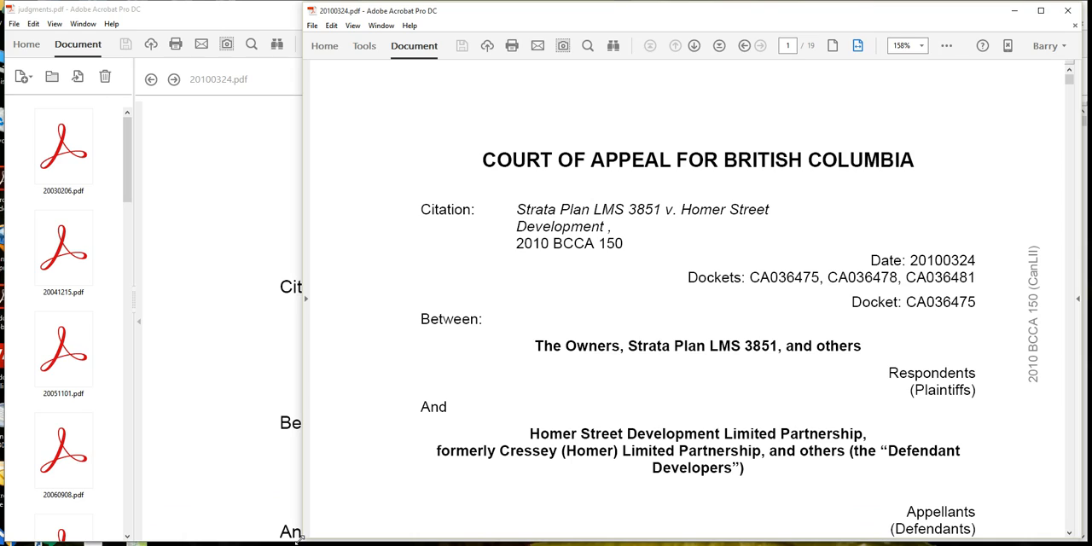
Step: Run an advanced search for "homer" in the entire PDF Portfolio
key("ctrl+shift+f")
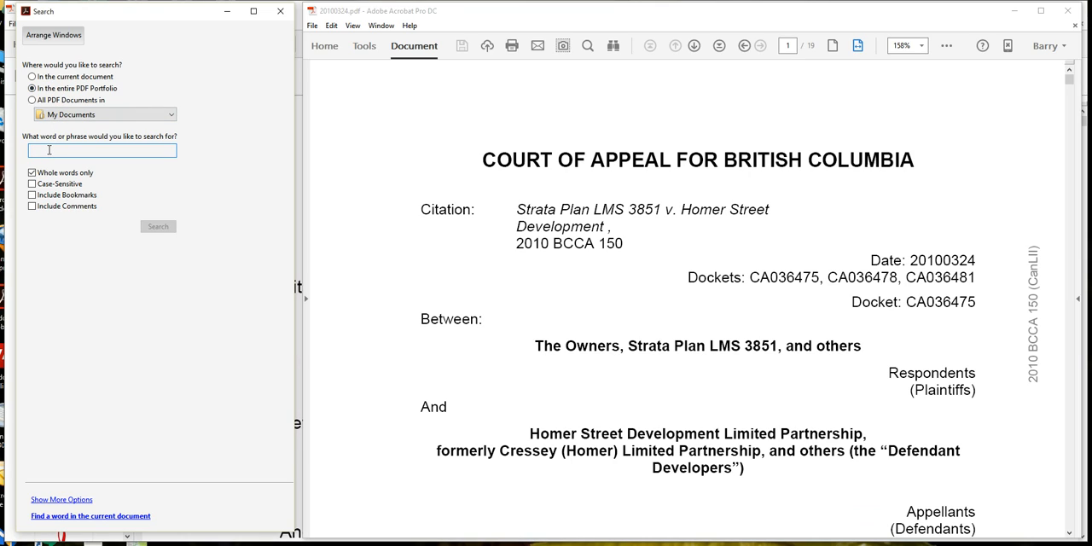
type("homer")
key("Return")
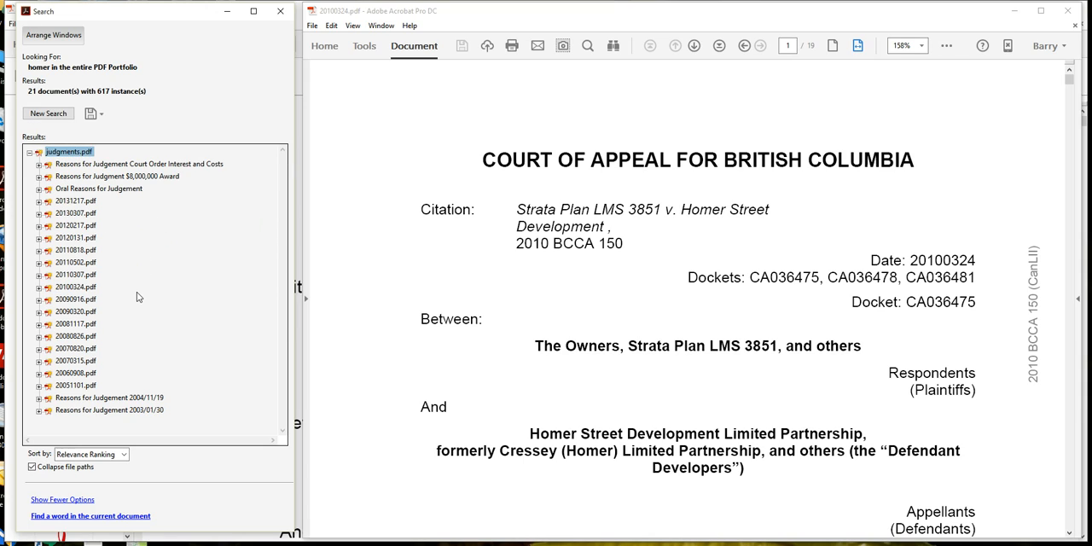
Step: Expand the Reasons for Judgement Court Order Interest and Costs results and step through its "homer" hits
key("Down")
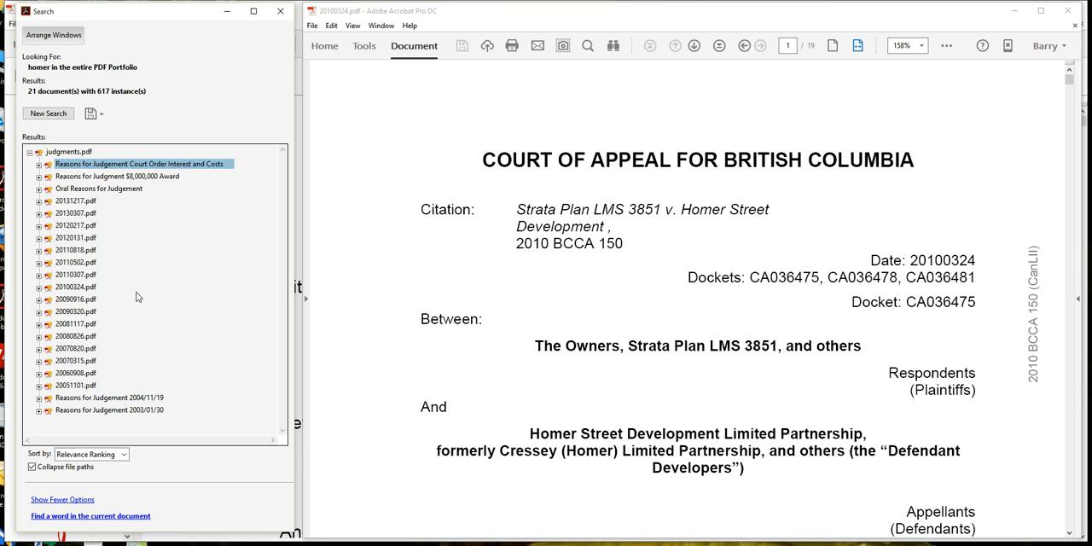
key("Right")
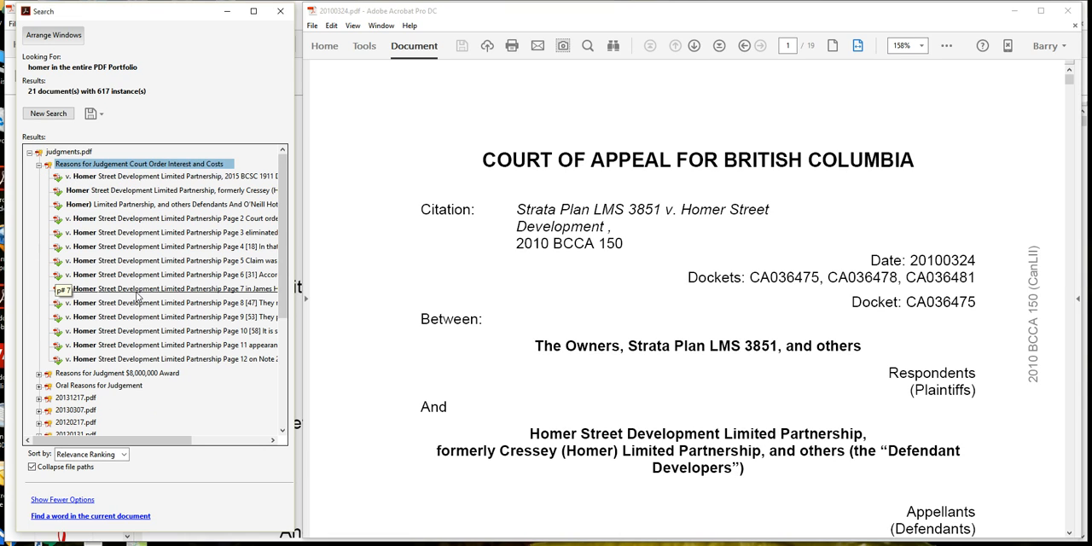
key("Down")
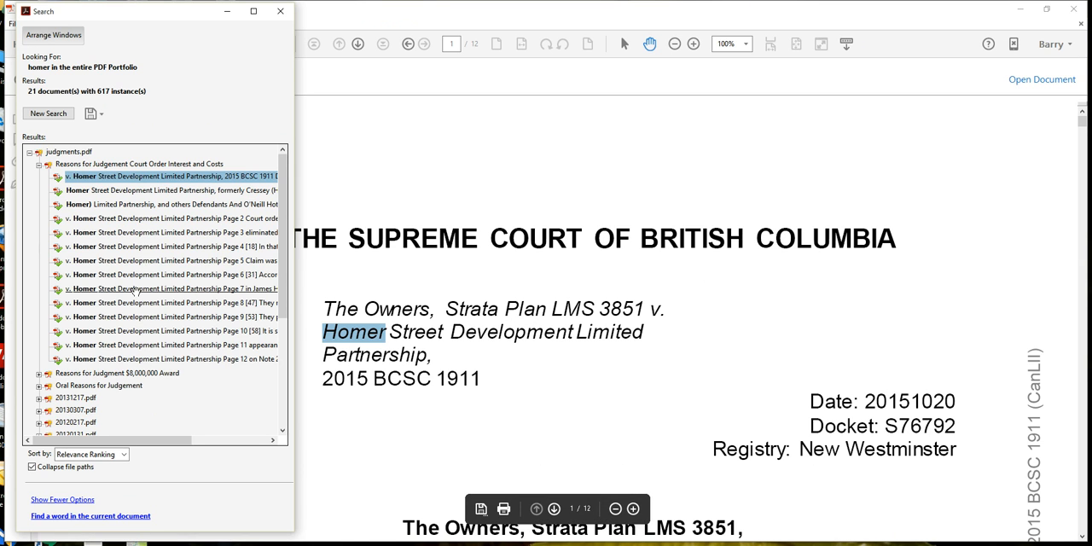
key("Down")
key("Down")
key("Down")
key("Down")
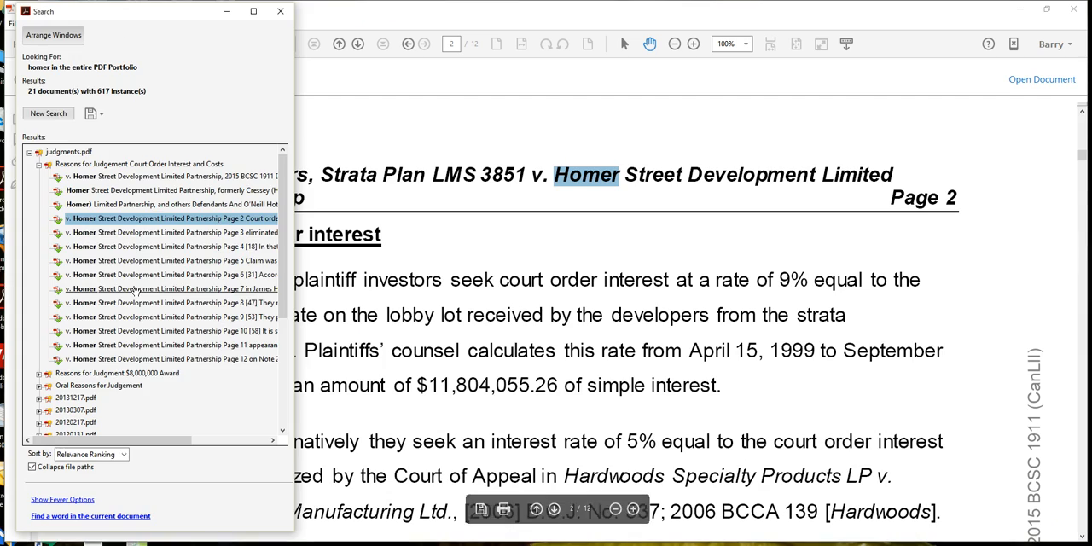
key("Down")
key("Down")
key("Down")
key("Down")
key("Down")
key("Down")
key("Down")
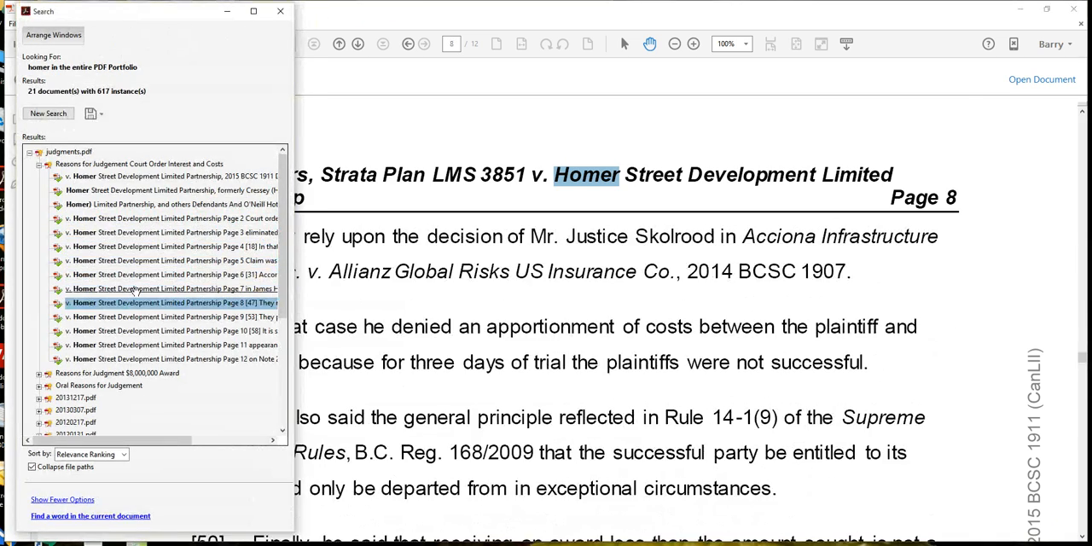
key("Down")
key("Down")
key("Down")
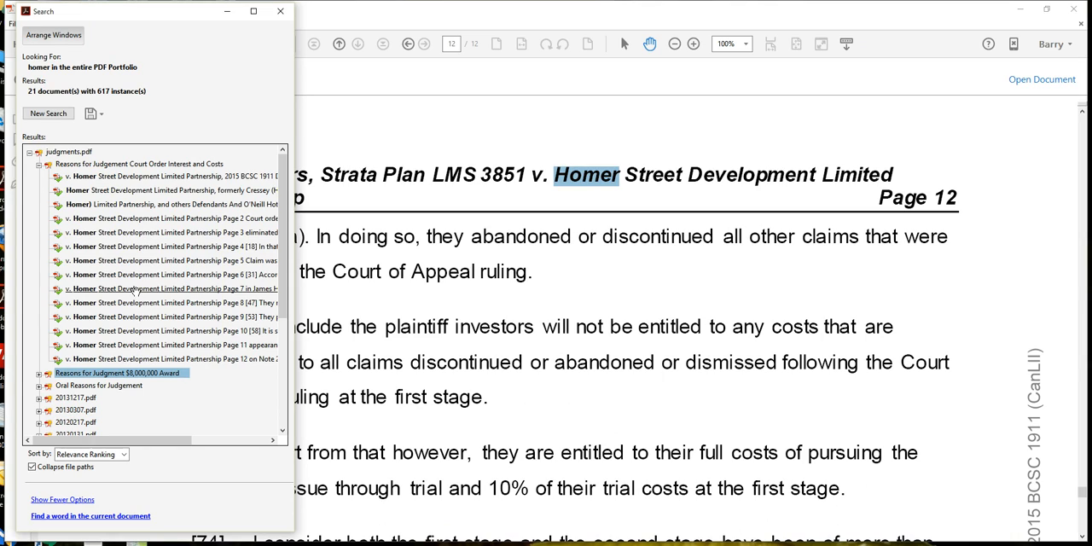
Step: Expand the Reasons for Judgment $8,000,000 Award results and view its "homer" hits
key("Right")
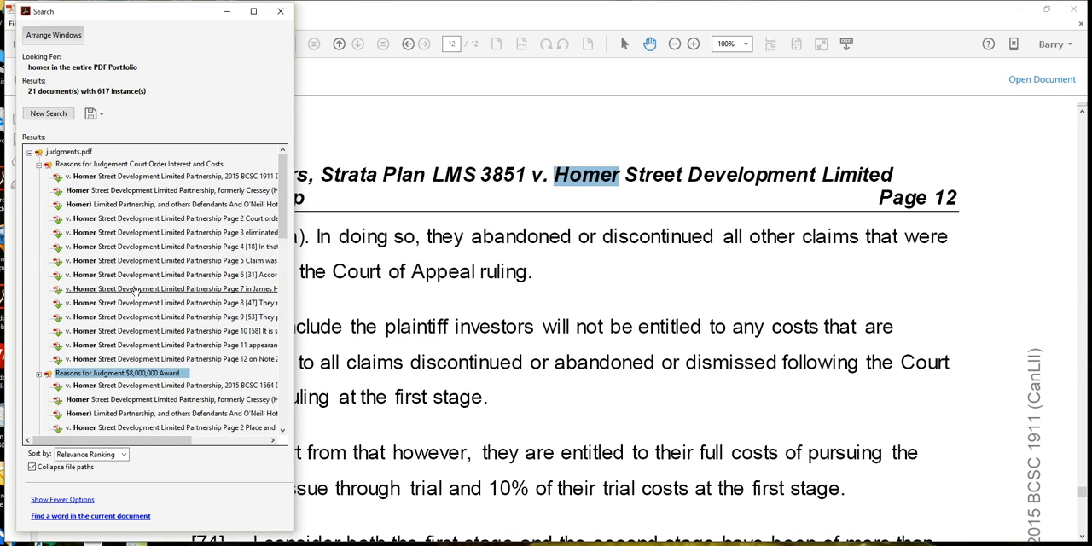
key("Down")
key("Down")
key("Down")
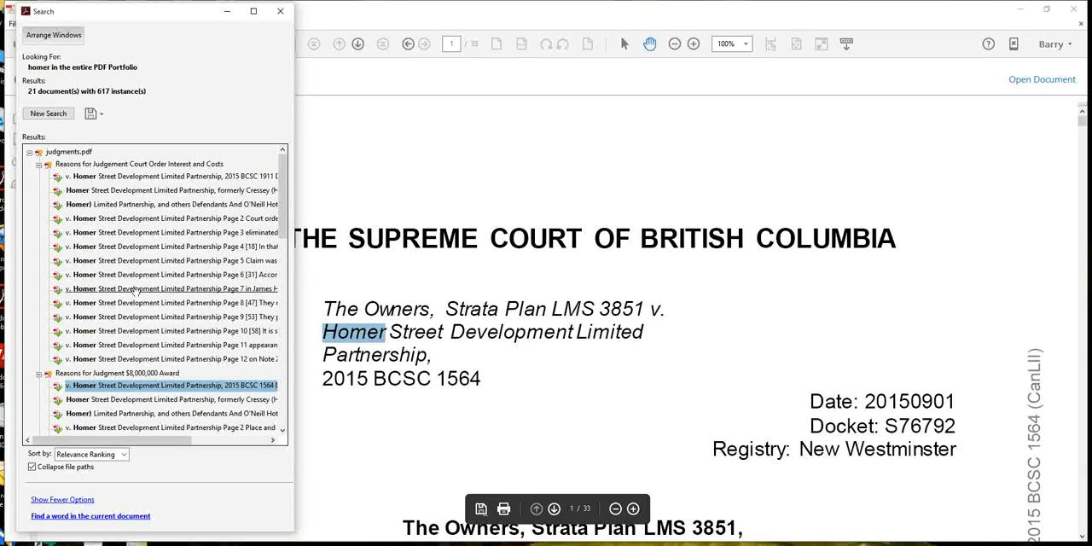
key("Down")
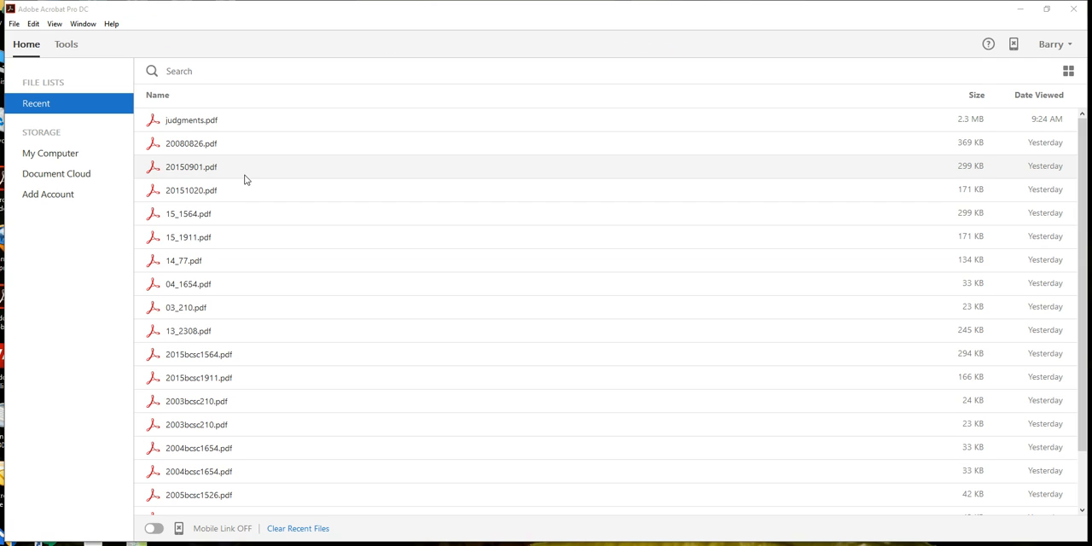
Step: Search Acrobat's tools for the Index tool and open it
left_click(69, 44)
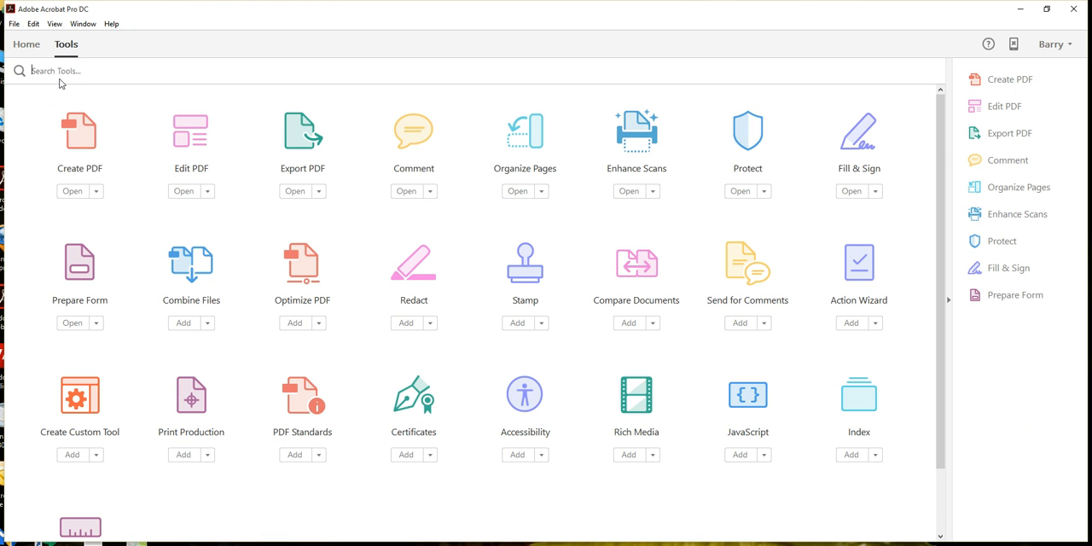
left_click(58, 72)
type("inde")
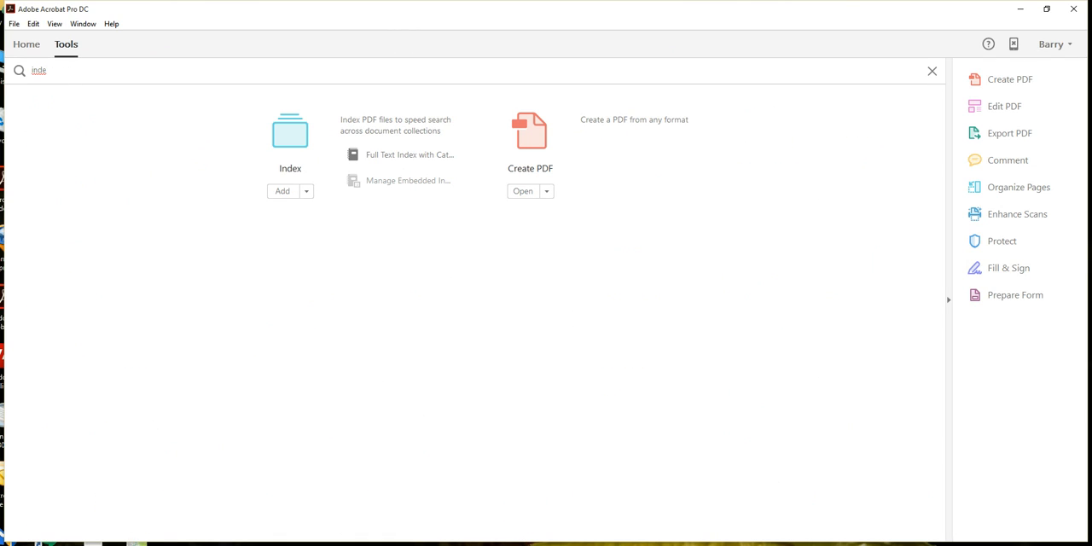
left_click(286, 141)
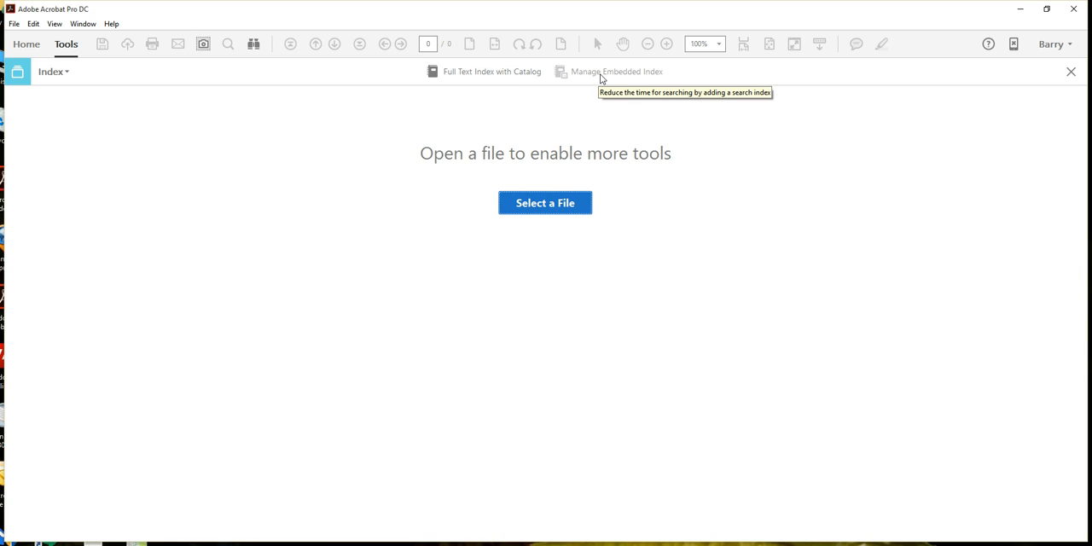
Step: Start a new full-text index with Catalog and title it "Judgment Index"
left_click(489, 79)
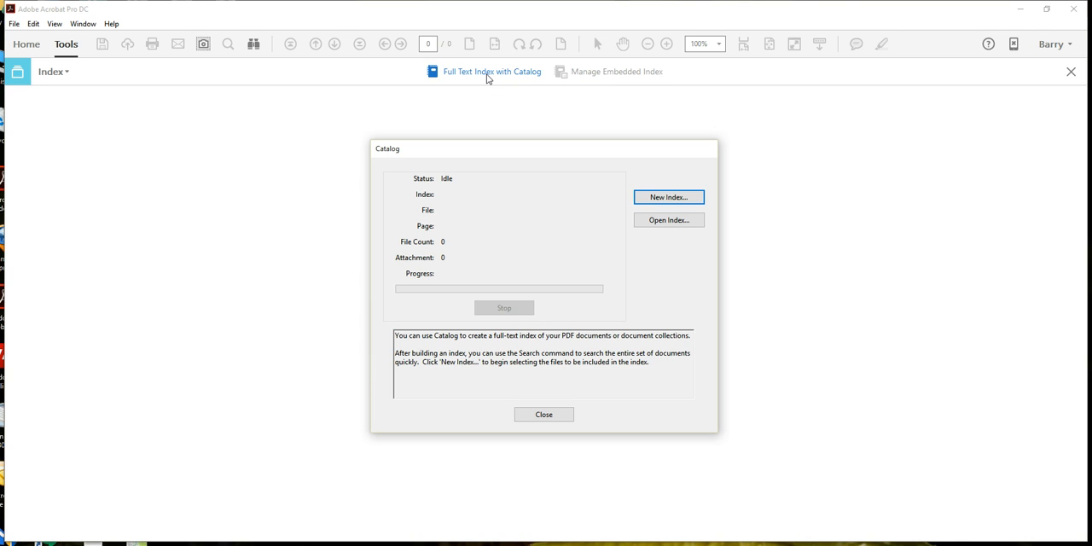
left_click(657, 199)
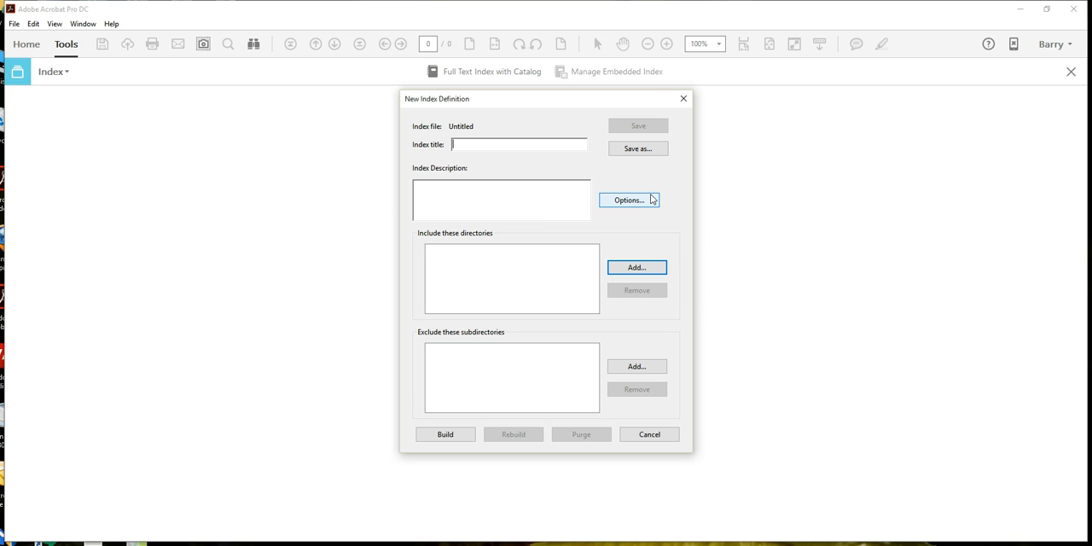
type("Judgment Index")
Step: Add the judgements folder under OneDrive for Business, Blog Posts to the index's included directories
left_click(625, 267)
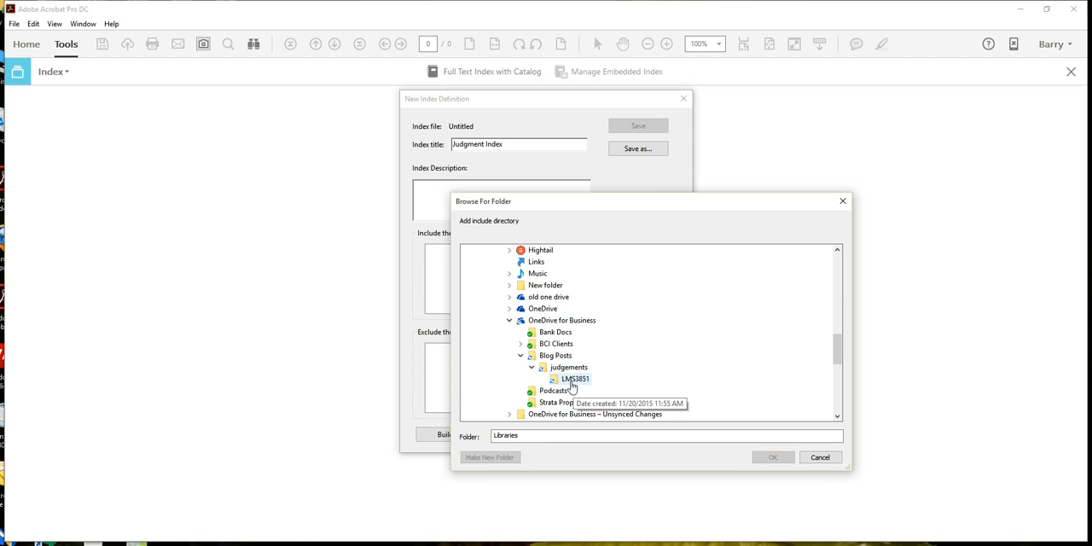
left_click(567, 369)
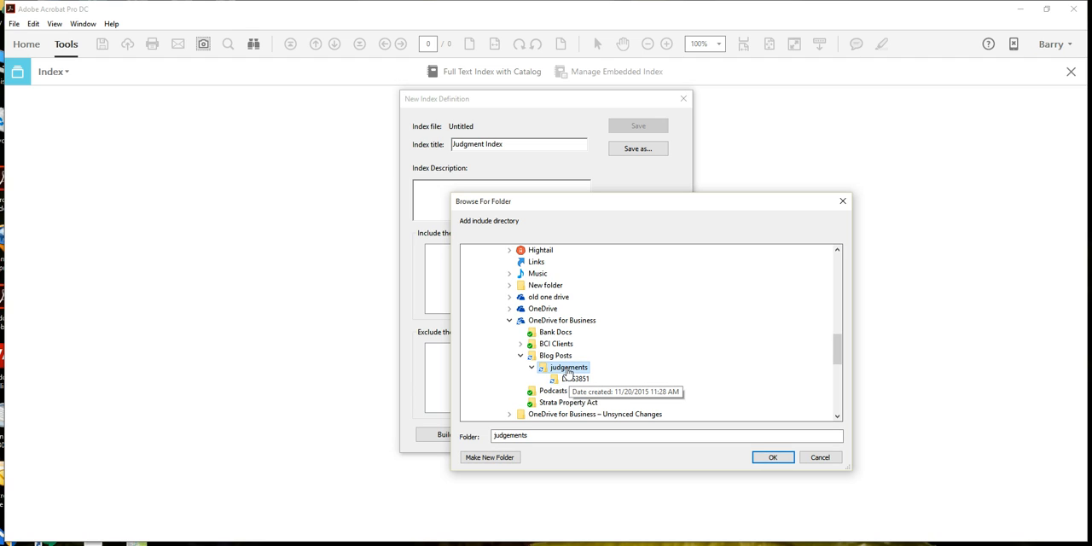
left_click(764, 457)
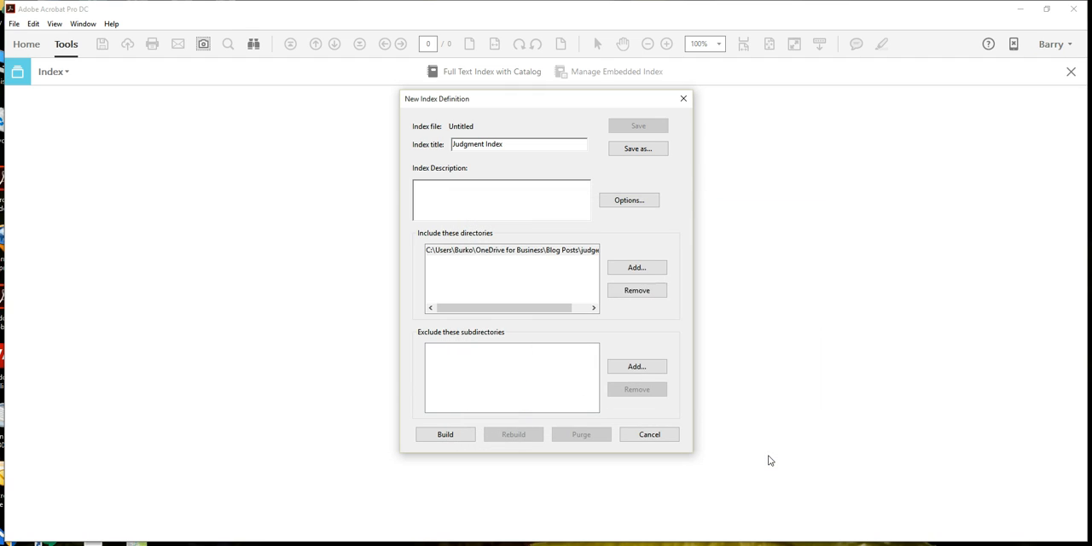
Step: Build the index and save it as Judgment Index.pdx in the judgements folder
left_click(450, 435)
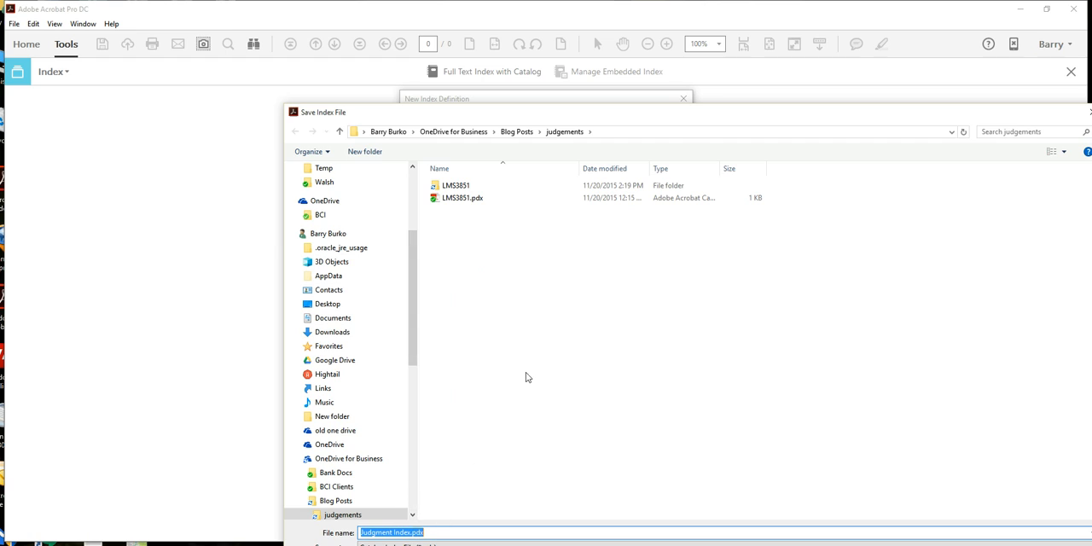
left_click_drag(579, 113, 580, 110)
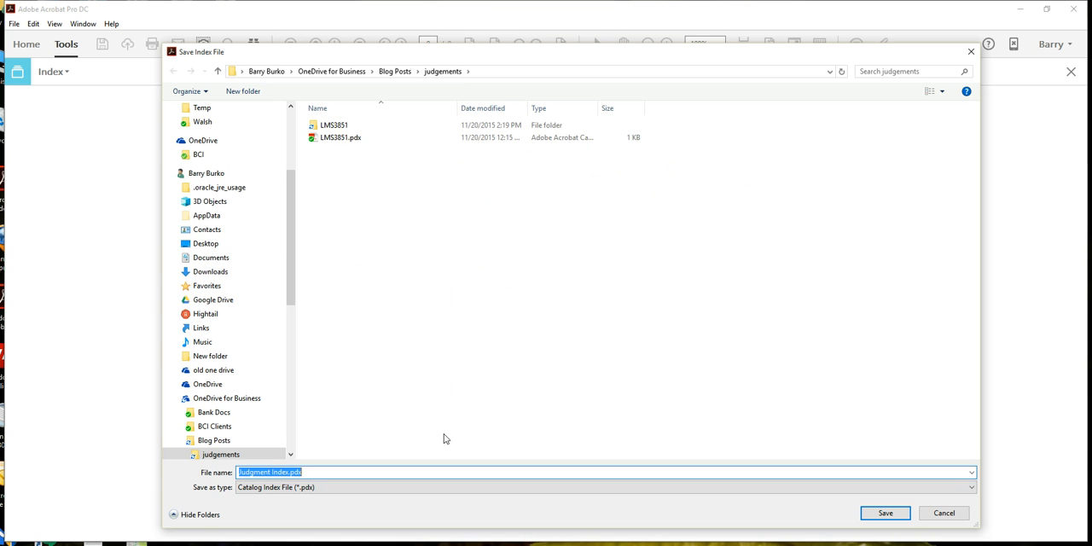
left_click(885, 513)
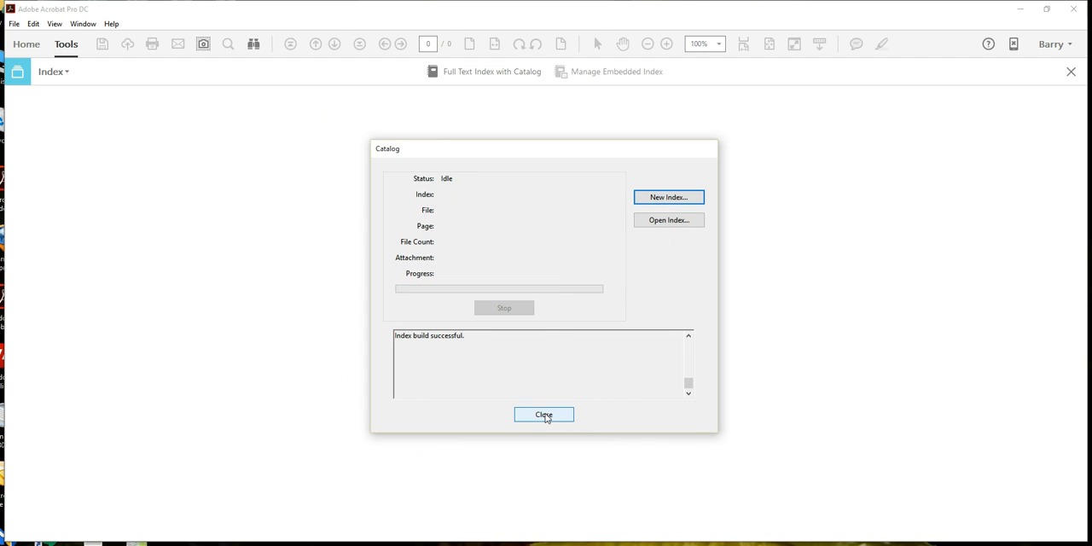
Step: Open the Judgment Index.pdx definition in Catalog to examine its rebuild and purge options, and leave it without changes
left_click(651, 221)
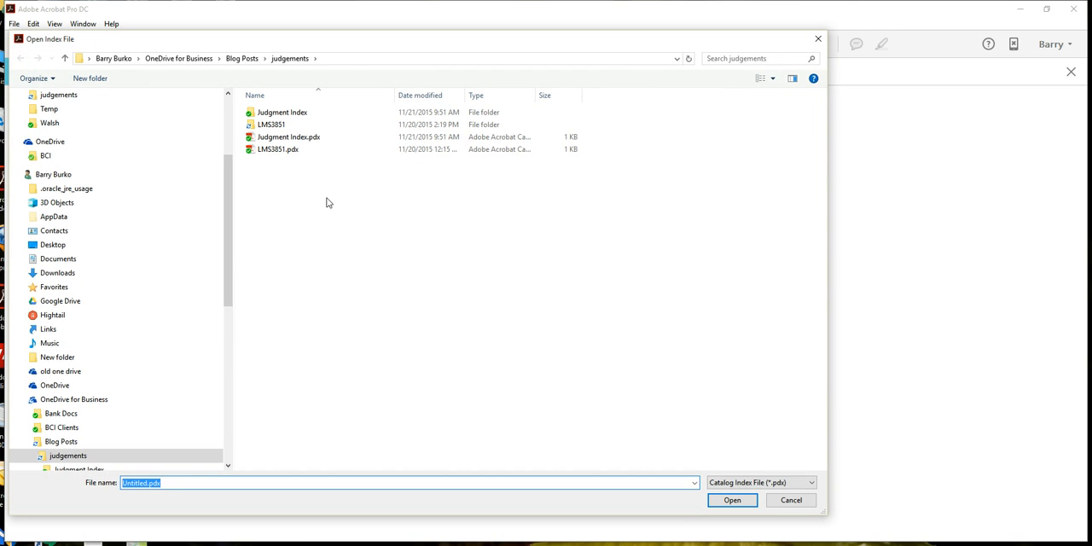
left_click(266, 141)
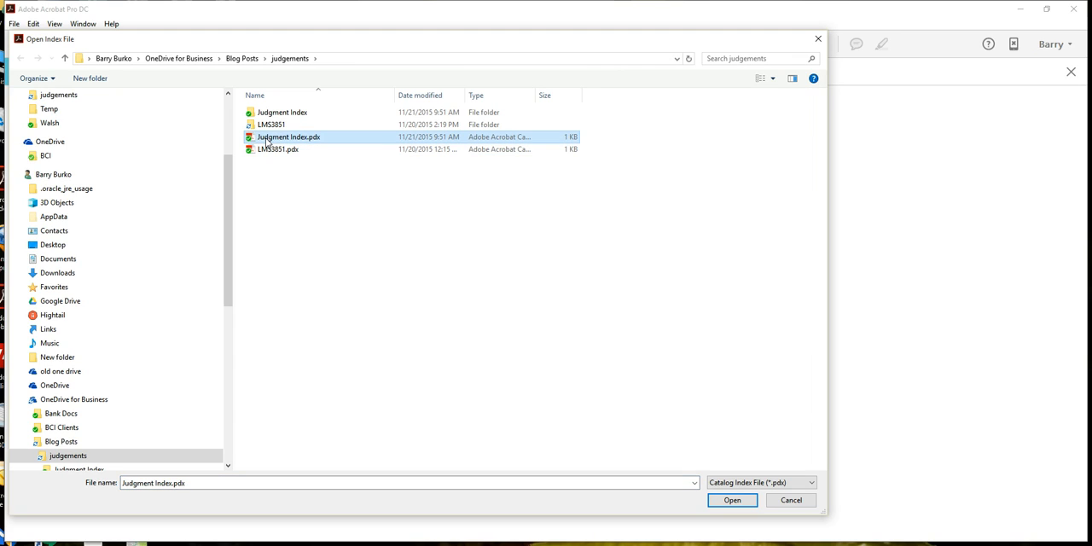
double_click(266, 141)
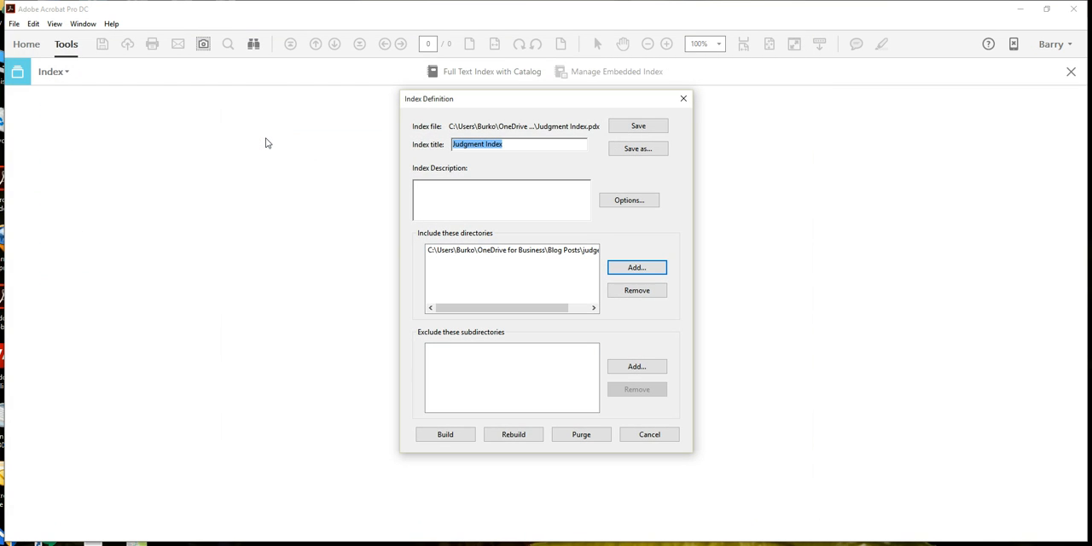
left_click(627, 431)
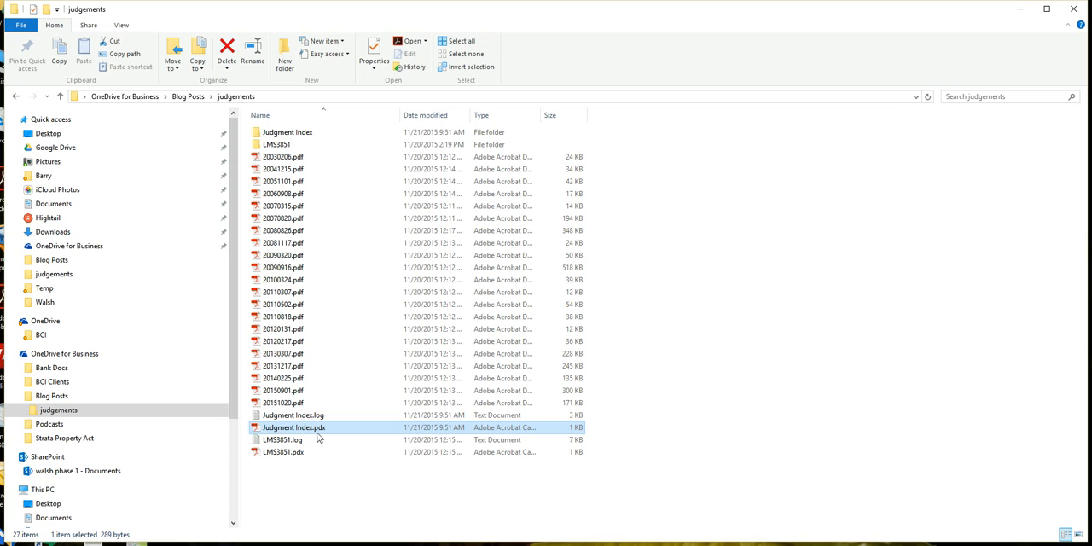
Step: Open Judgment Index.pdx from the judgements folder in File Explorer and search that index for the whole word "homer"
double_click(260, 430)
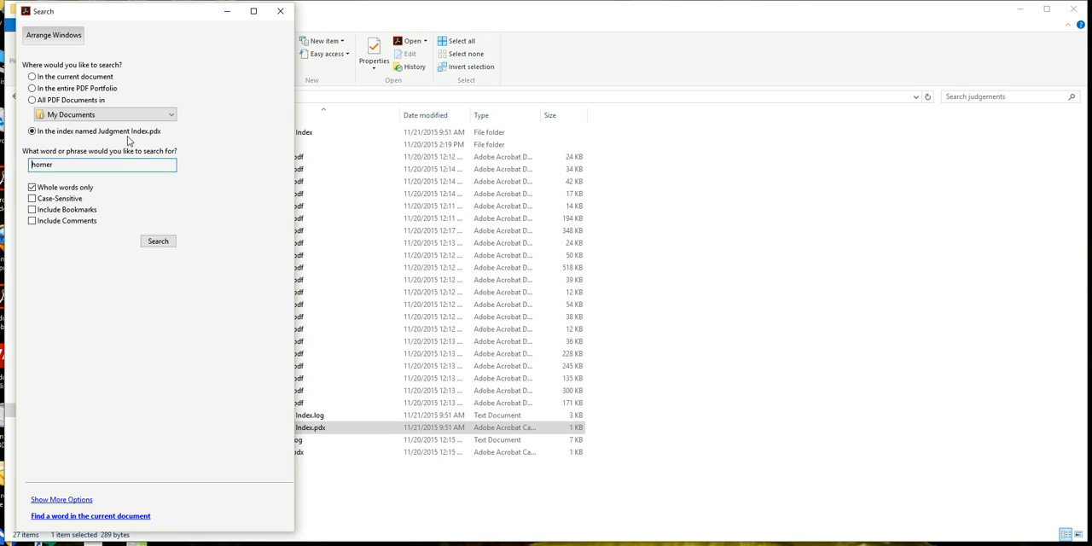
left_click(165, 244)
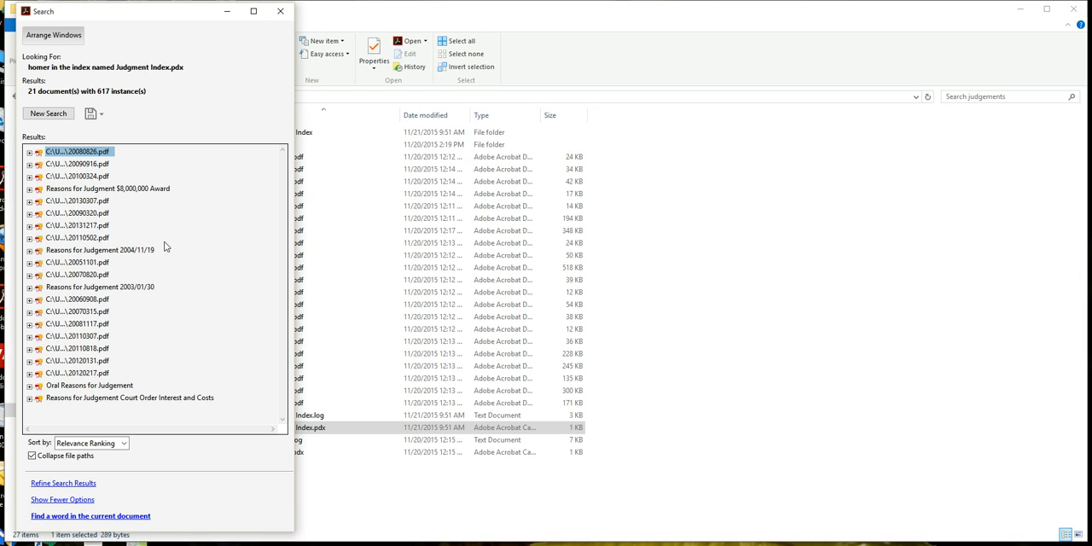
Step: Expand the 20080826.pdf results and step through its first "homer" hits in the document
left_click(29, 152)
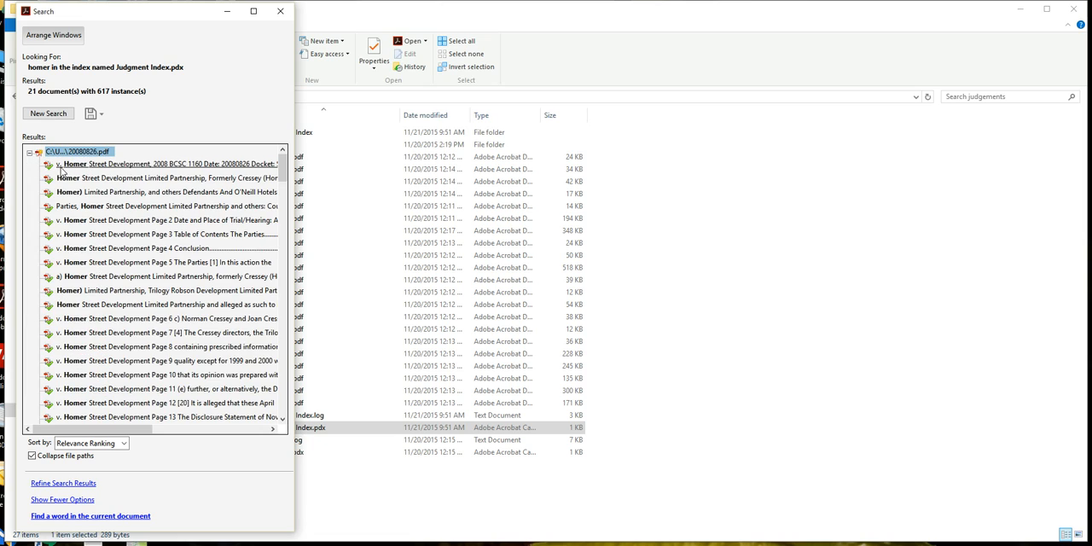
left_click(64, 165)
left_click(70, 179)
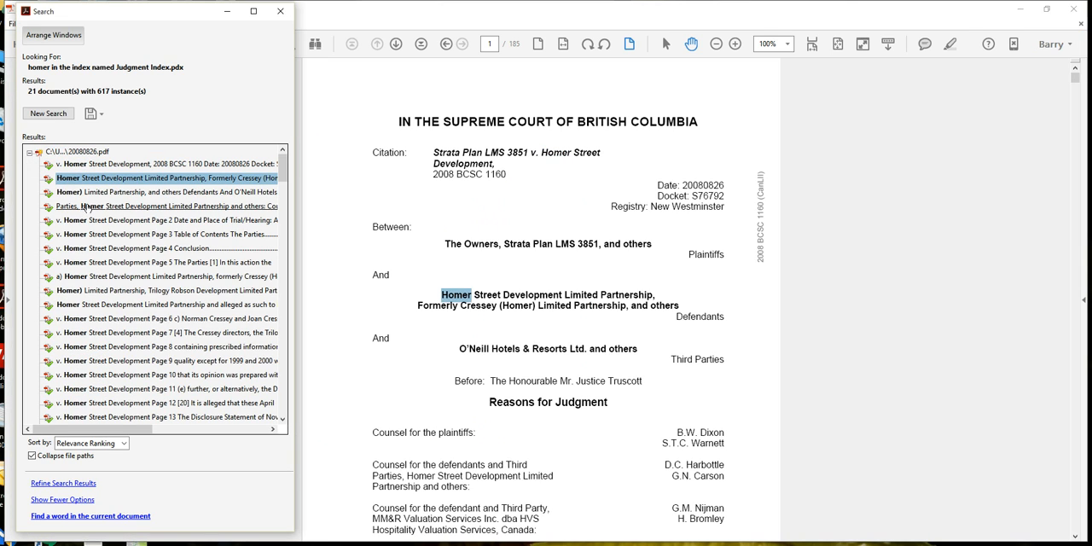
left_click(86, 207)
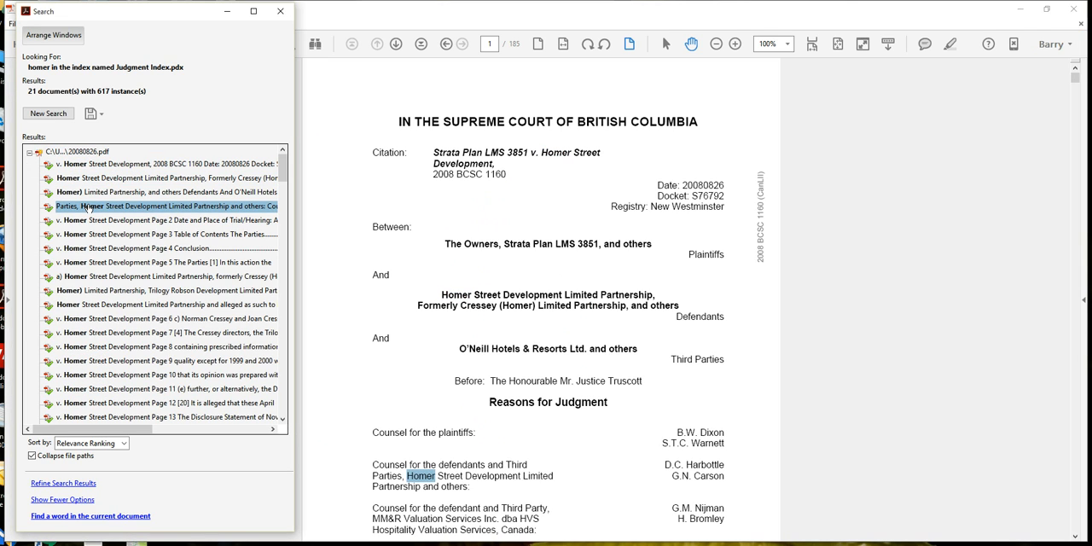